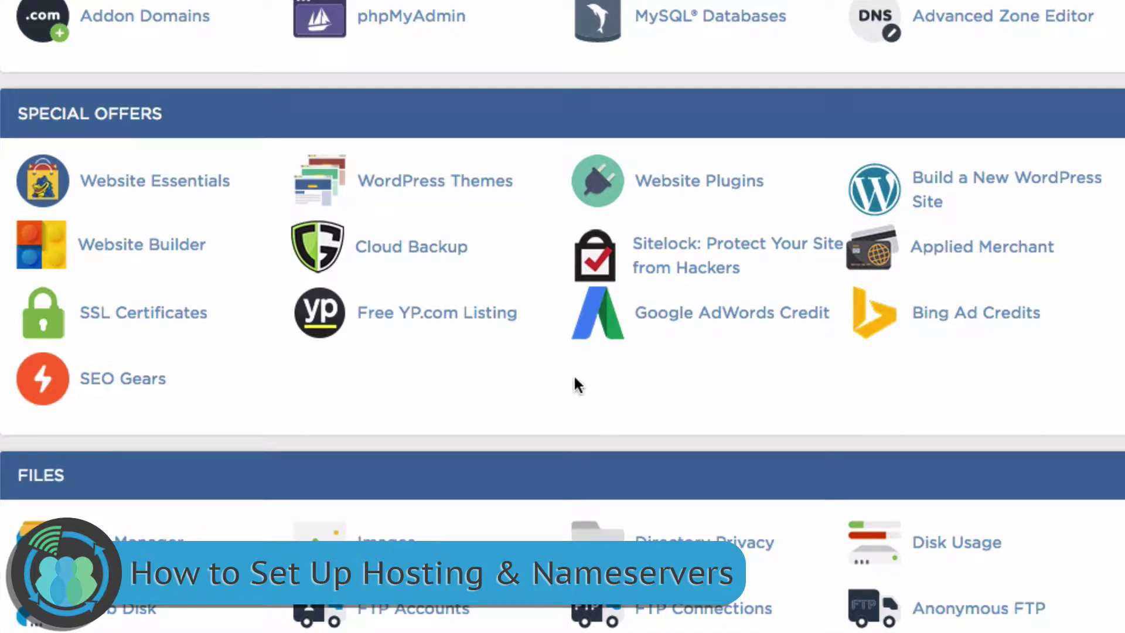
Step: Look through the hosting control panel's sections, from Special Offers, Files and Domains down to Advanced and Preferences
scroll(574, 378, down, 5)
scroll(574, 378, down, 1)
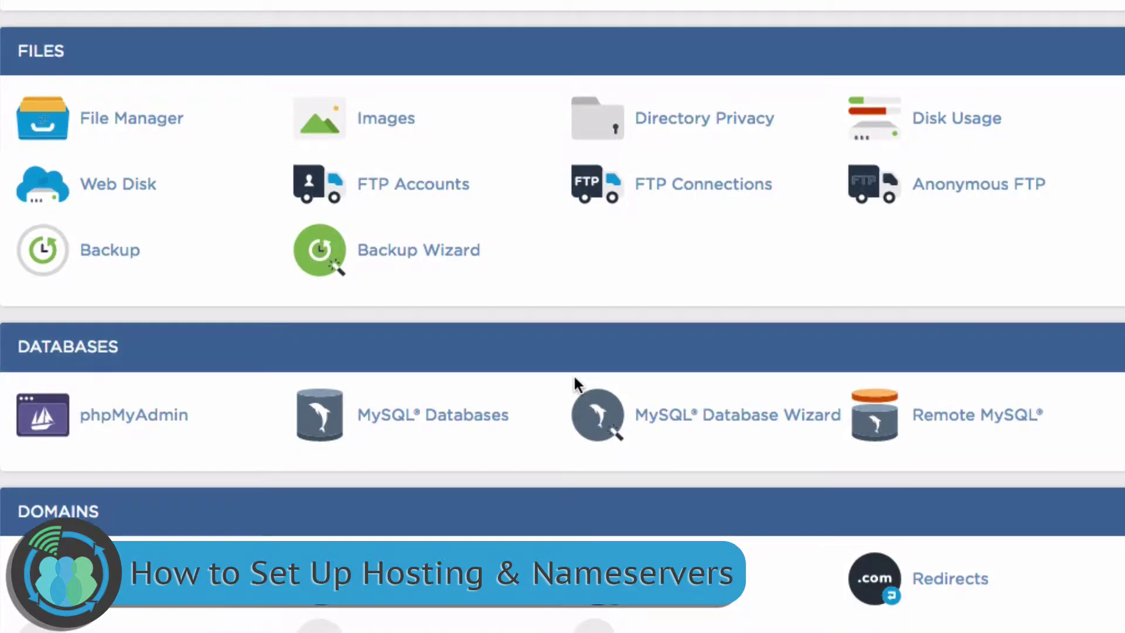
scroll(575, 378, down, 1)
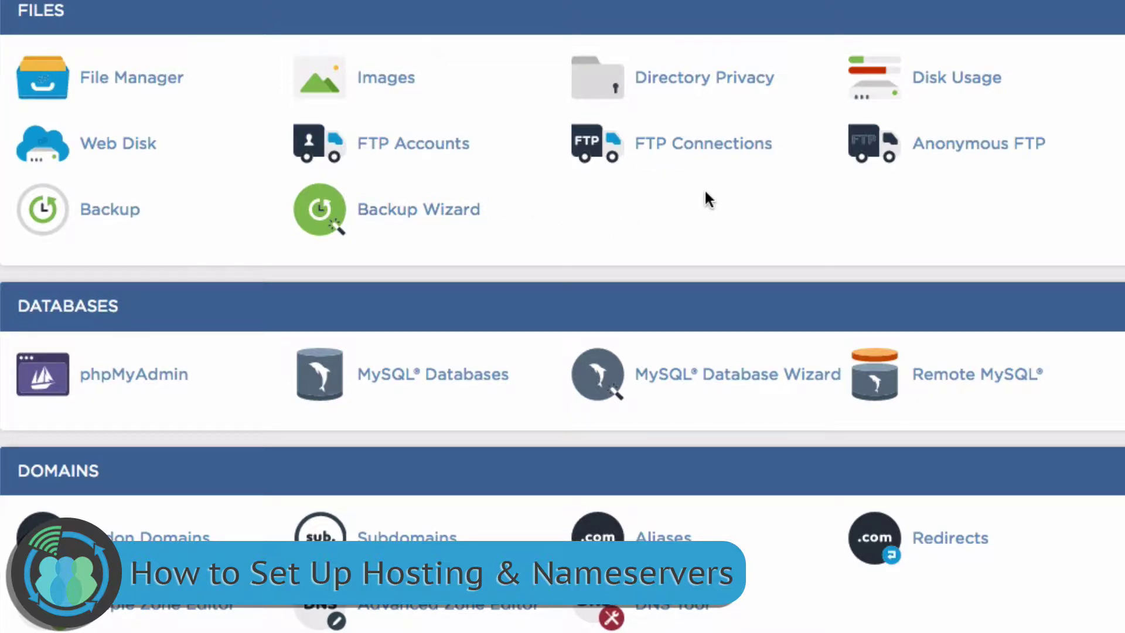
scroll(706, 198, down, 1)
scroll(705, 193, down, 6)
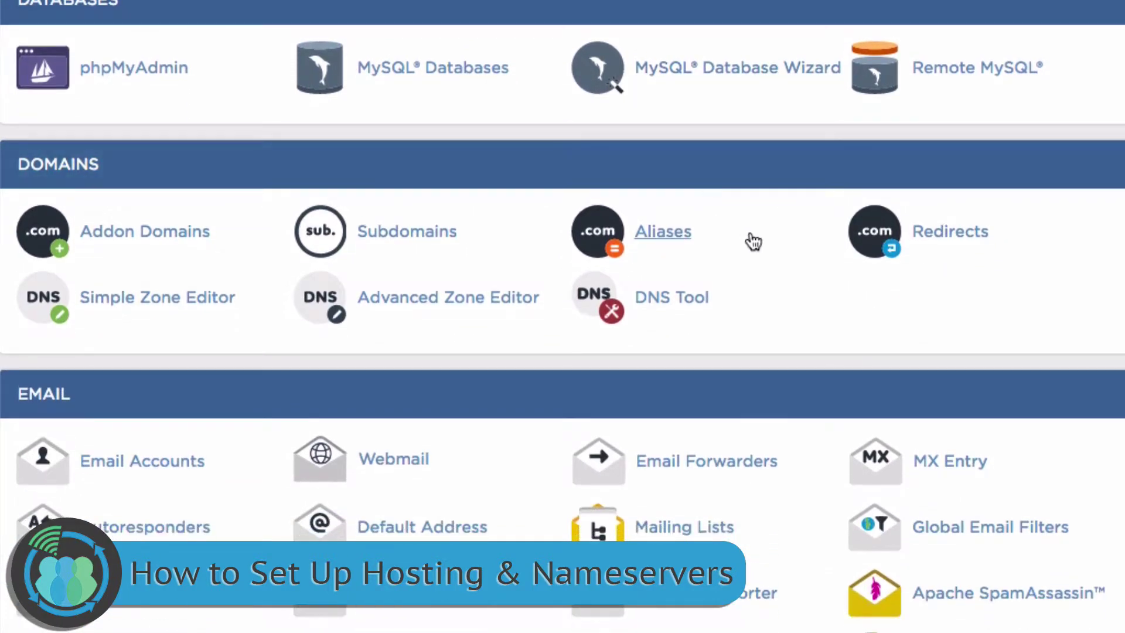
scroll(780, 305, down, 3)
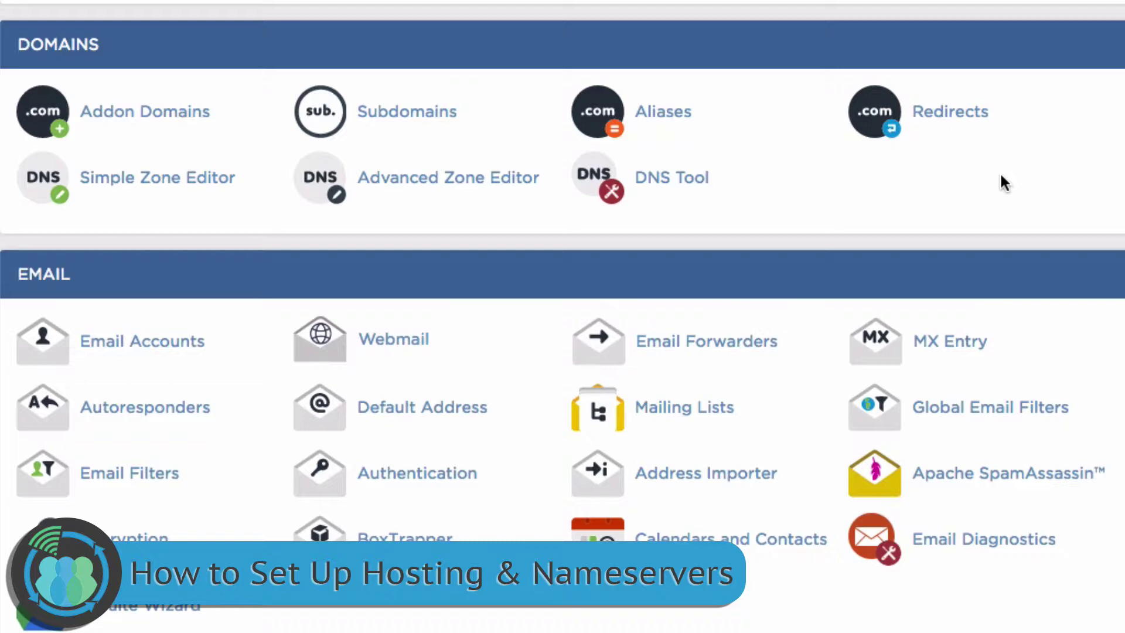
scroll(1001, 175, down, 3)
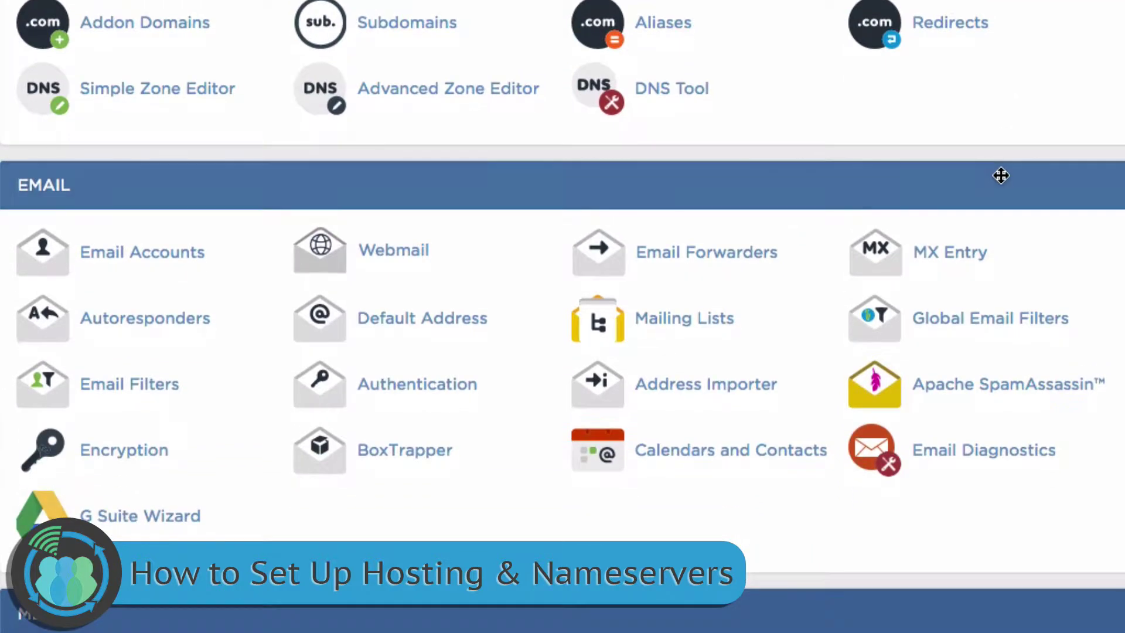
scroll(1001, 175, down, 5)
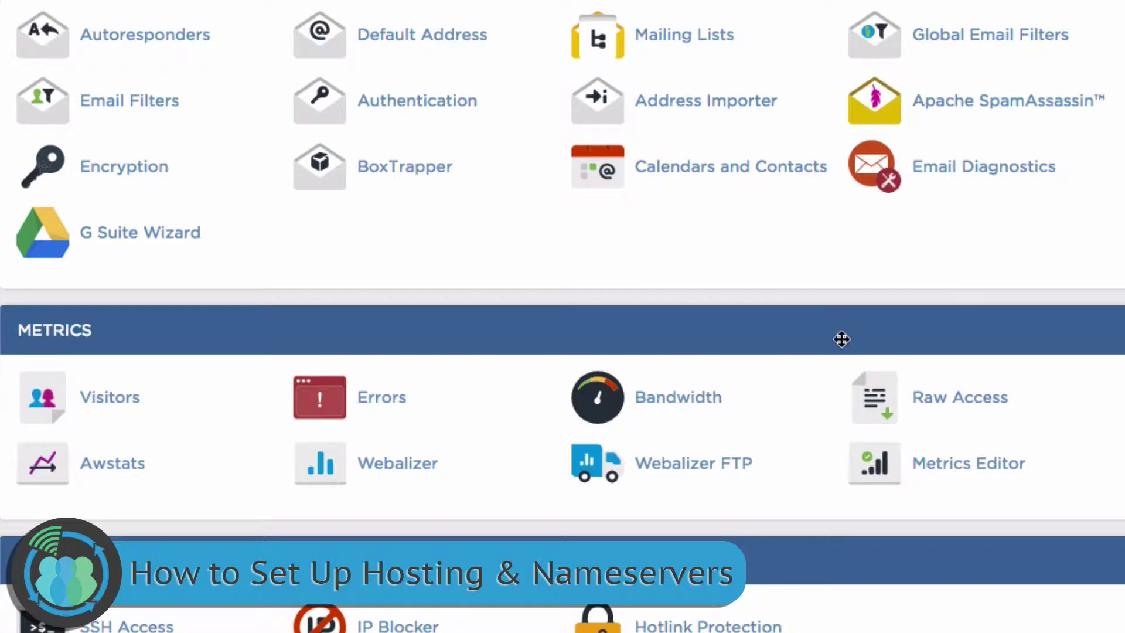
scroll(749, 300, down, 2)
scroll(751, 299, down, 5)
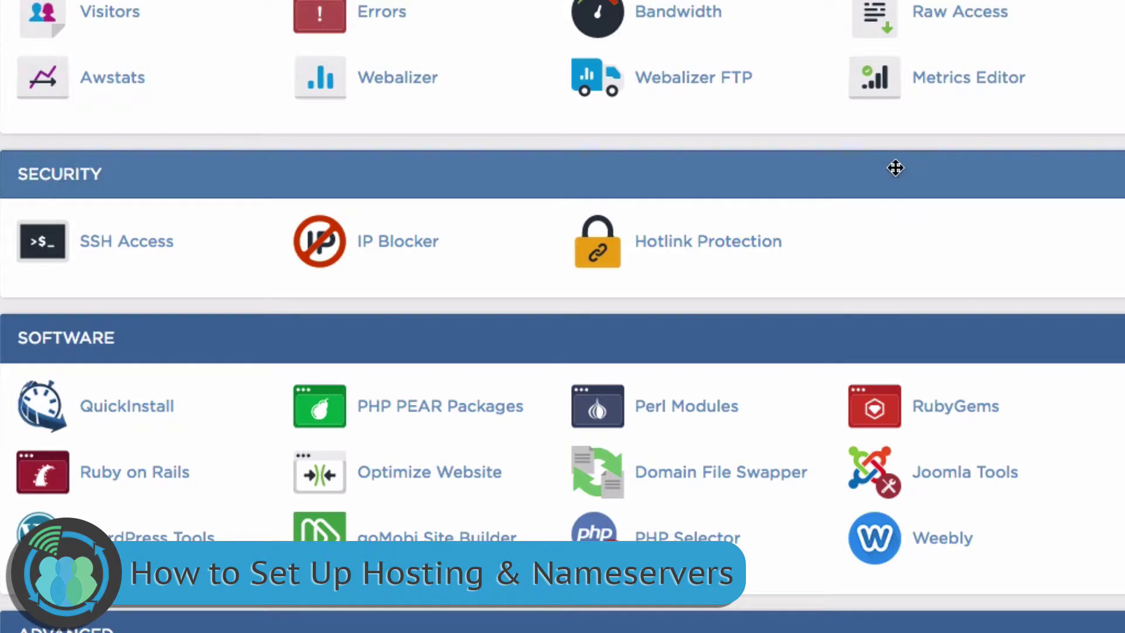
scroll(897, 176, down, 3)
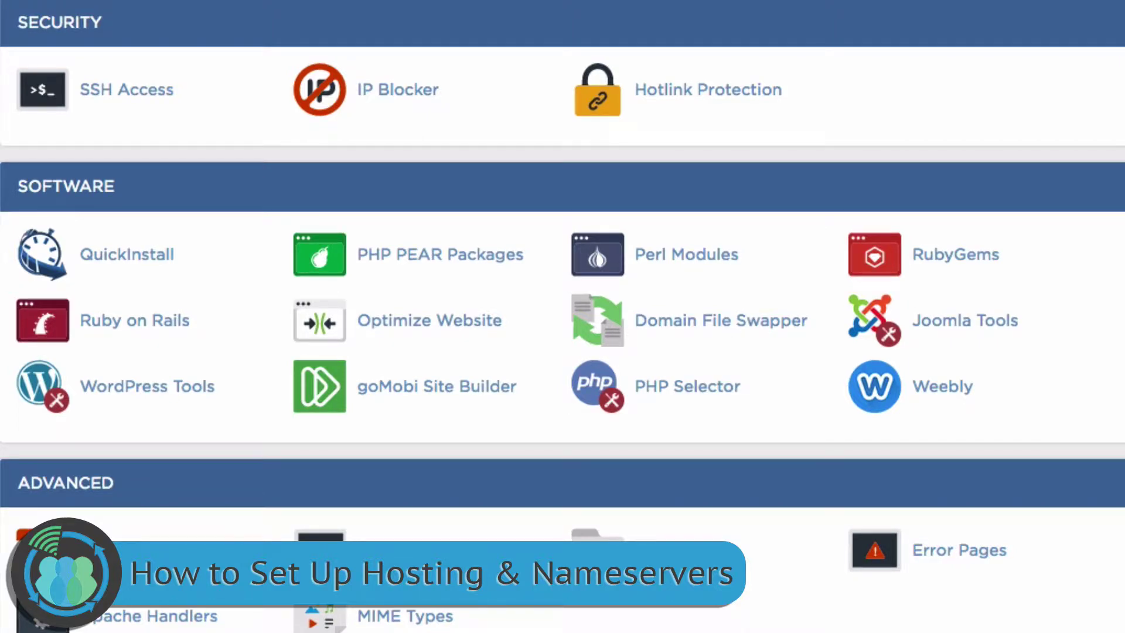
scroll(734, 520, down, 5)
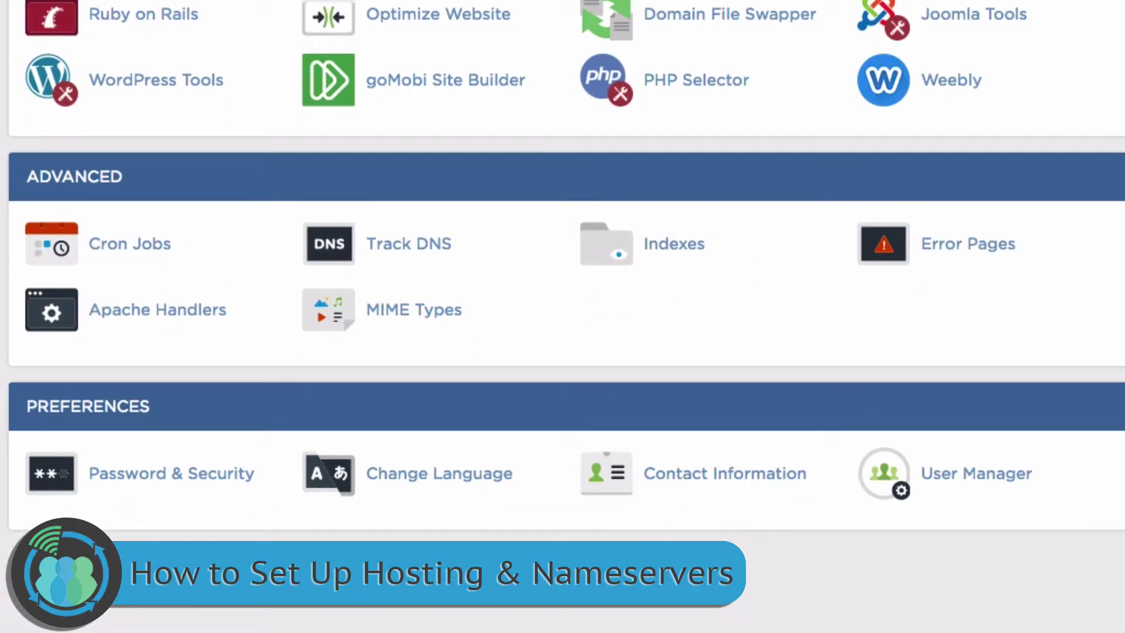
scroll(779, 262, up, 15)
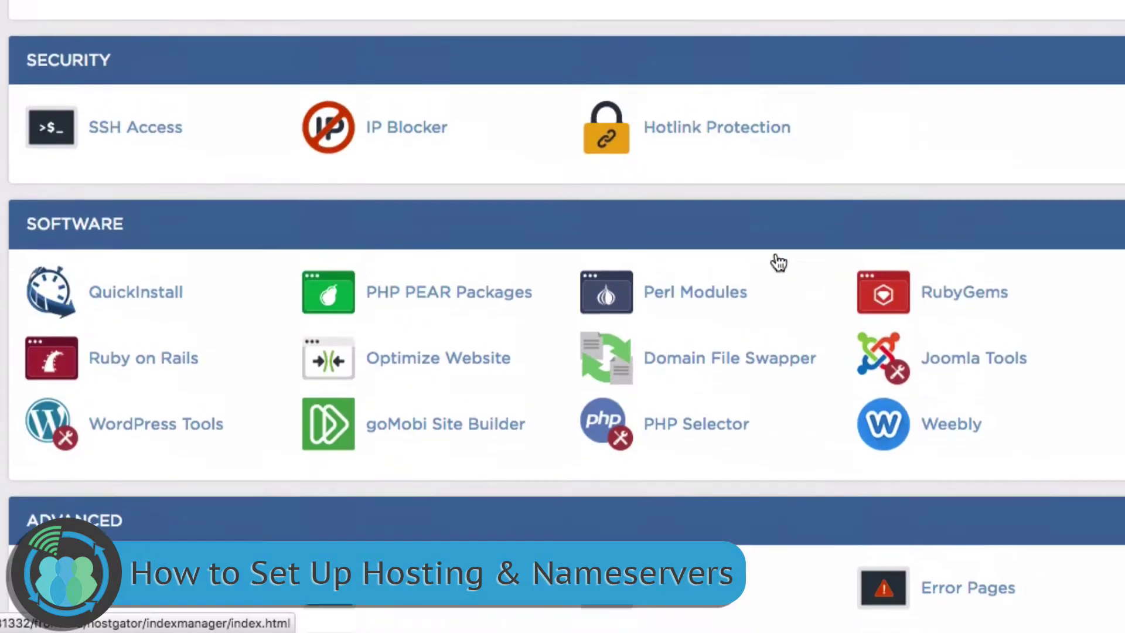
scroll(779, 262, up, 15)
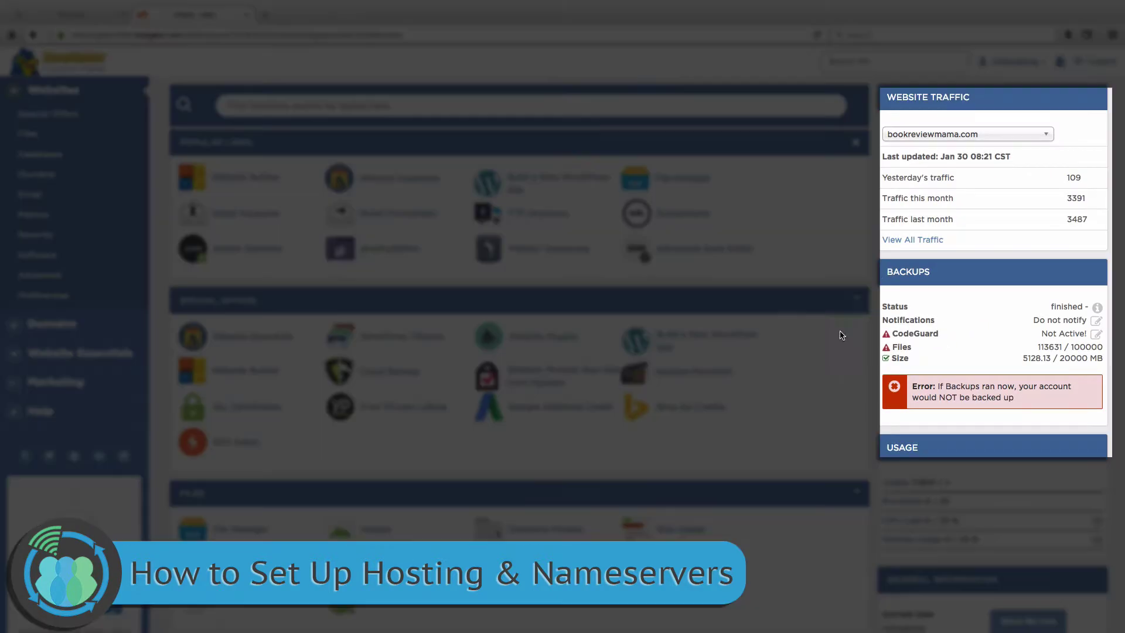
Step: Find the hosting account's general information and select the primary nameserver address
scroll(853, 426, down, 6)
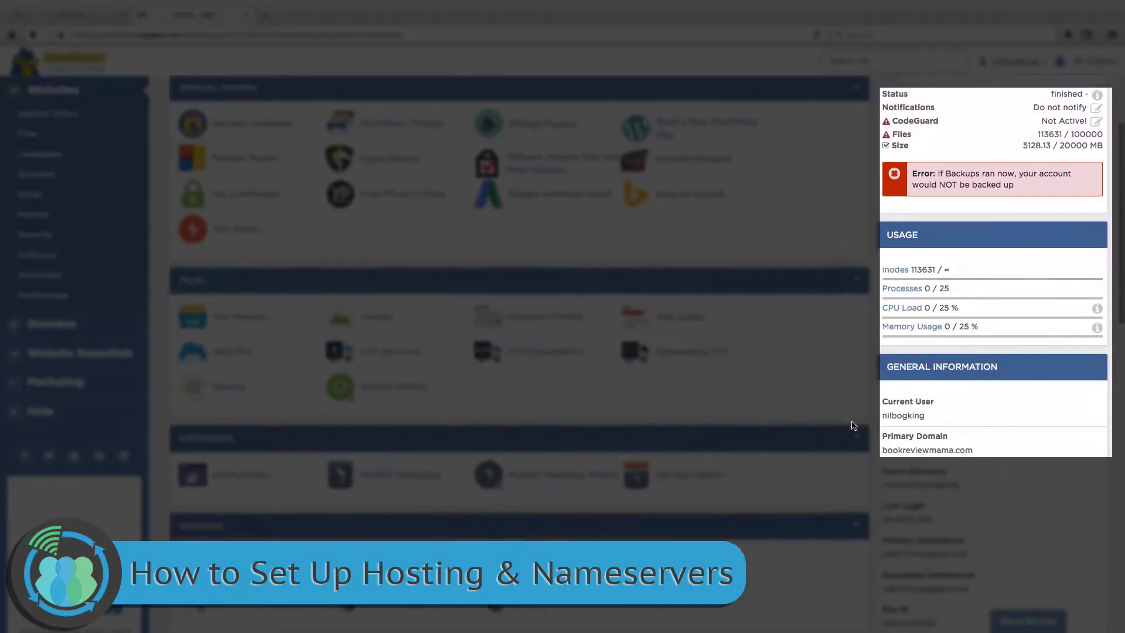
scroll(853, 426, down, 5)
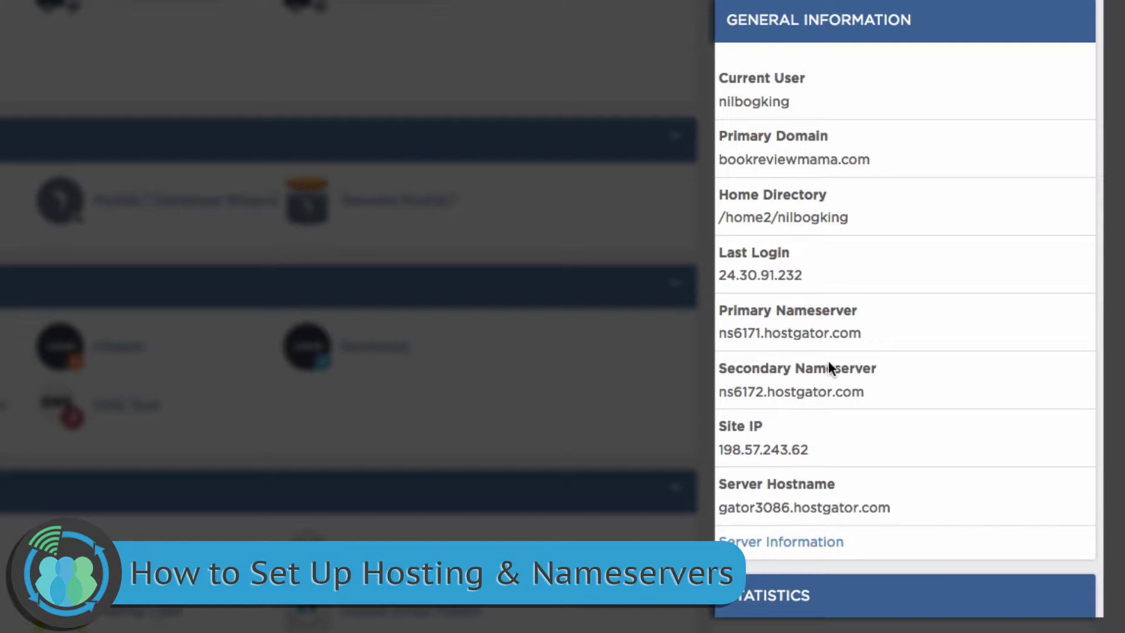
drag(862, 334, 721, 332)
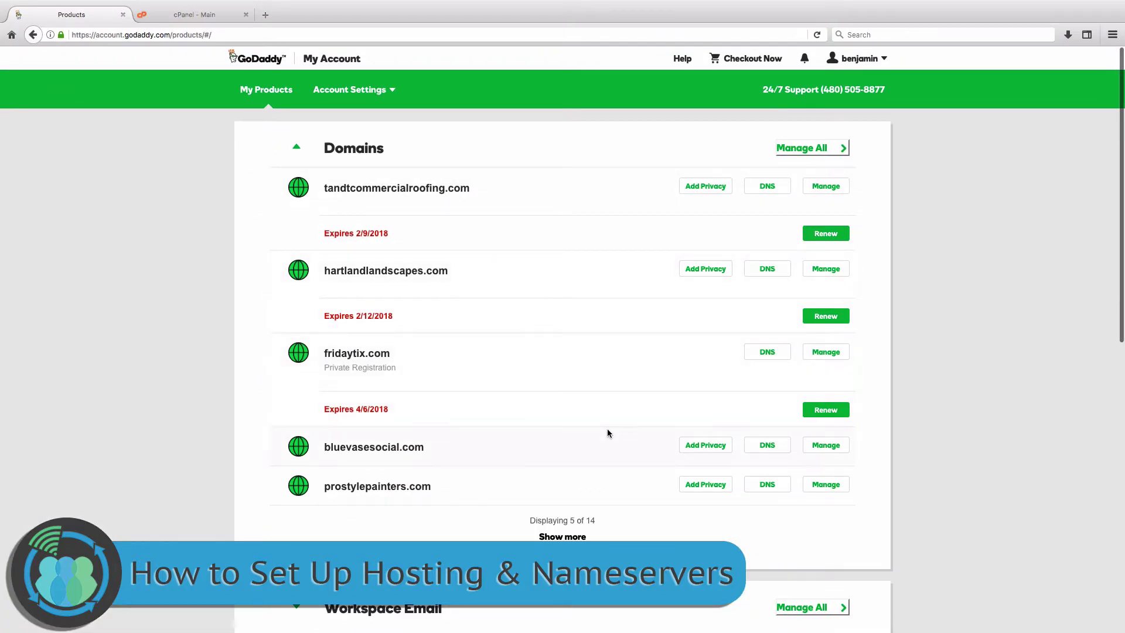
Step: Switch to the GoDaddy products page and open the management settings for prostylepainters.com
scroll(607, 432, down, 3)
scroll(608, 432, up, 1)
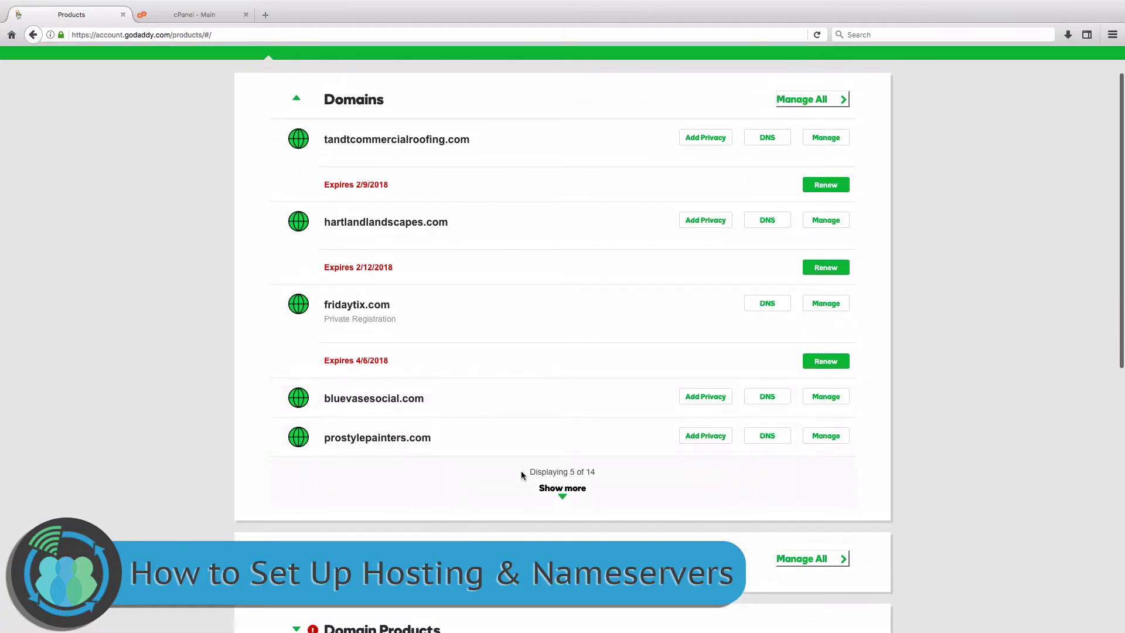
scroll(555, 367, up, 1)
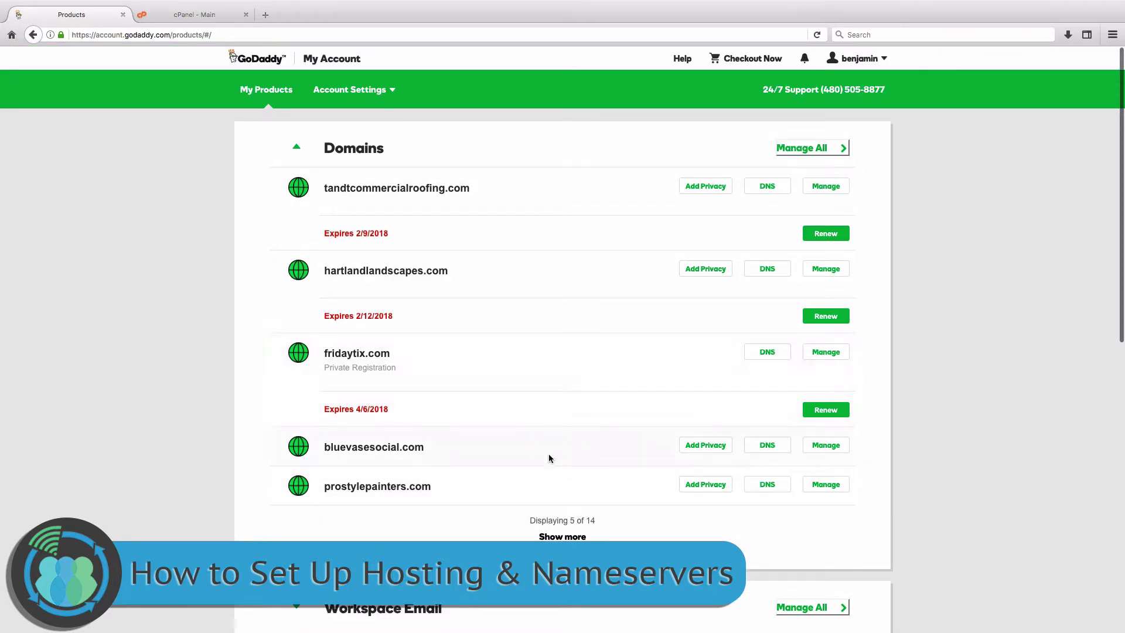
click(825, 487)
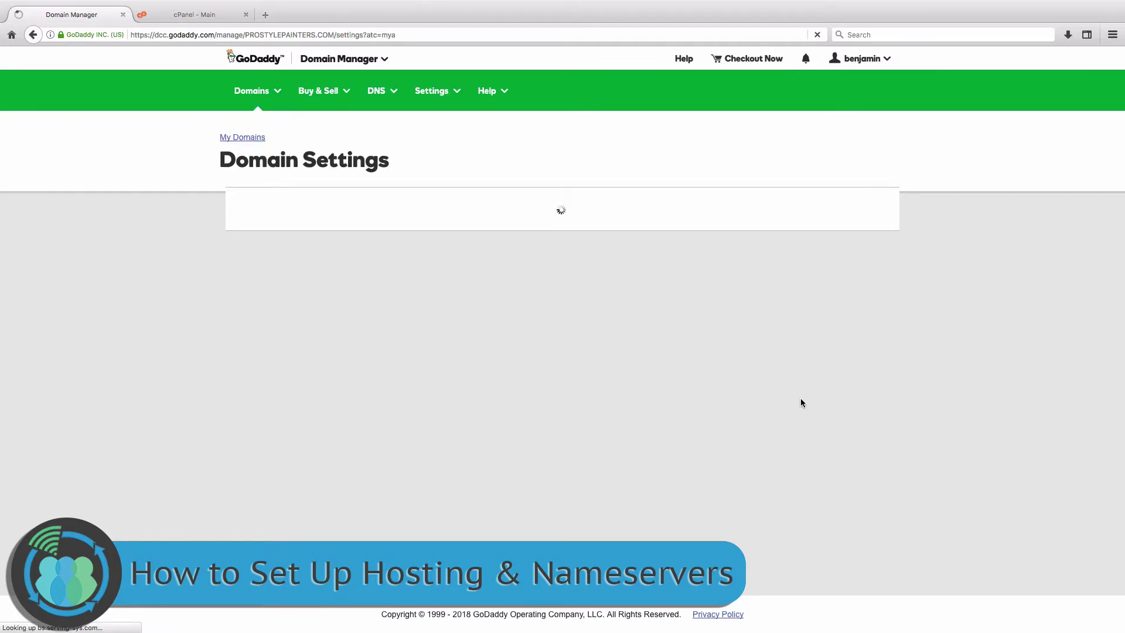
Step: Open DNS management for prostylepainters.com from its additional settings
scroll(786, 364, down, 2)
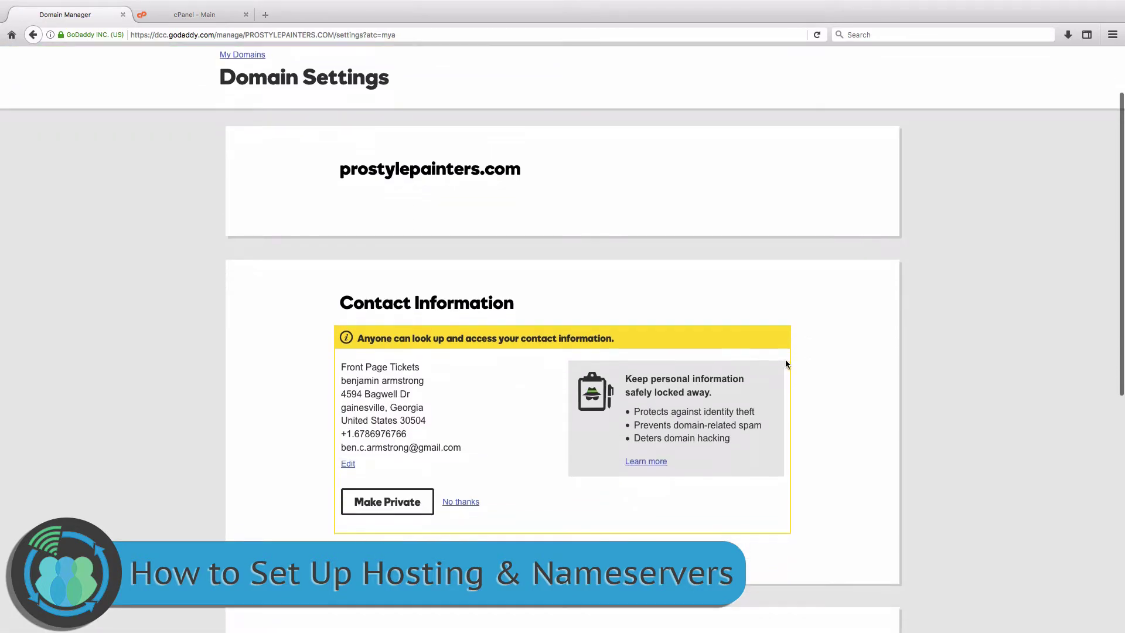
scroll(785, 363, down, 1)
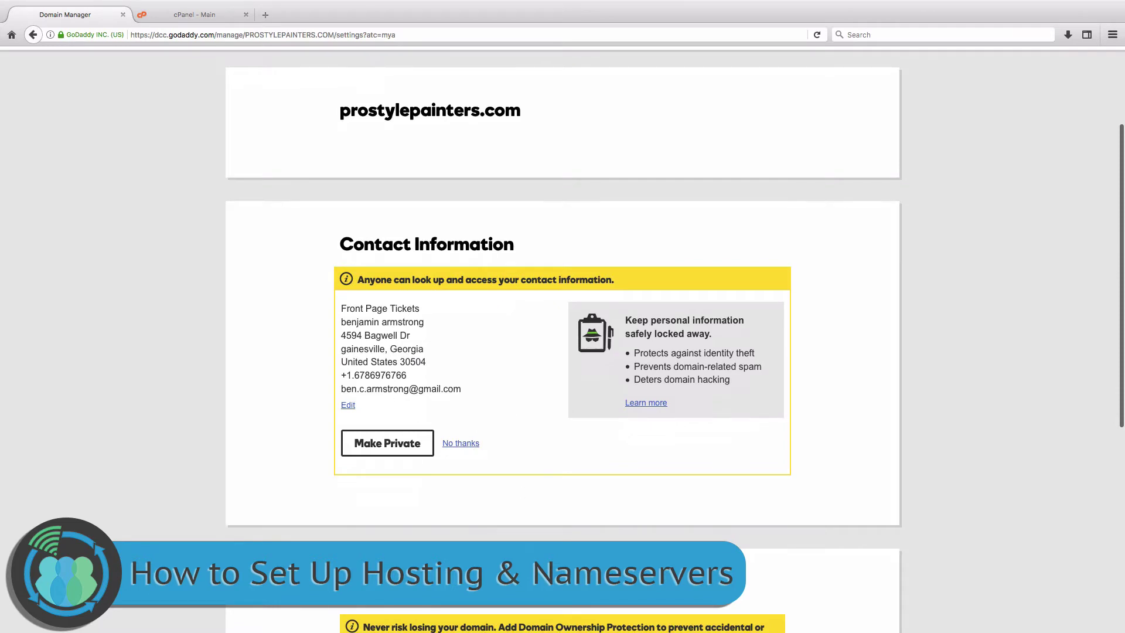
scroll(802, 469, down, 6)
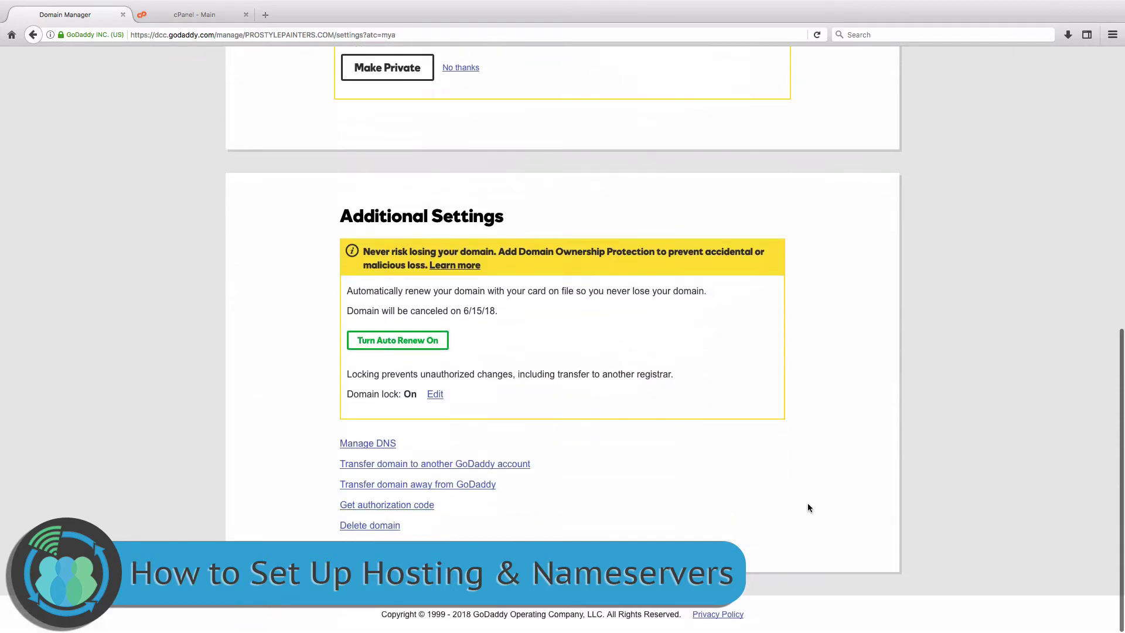
click(376, 444)
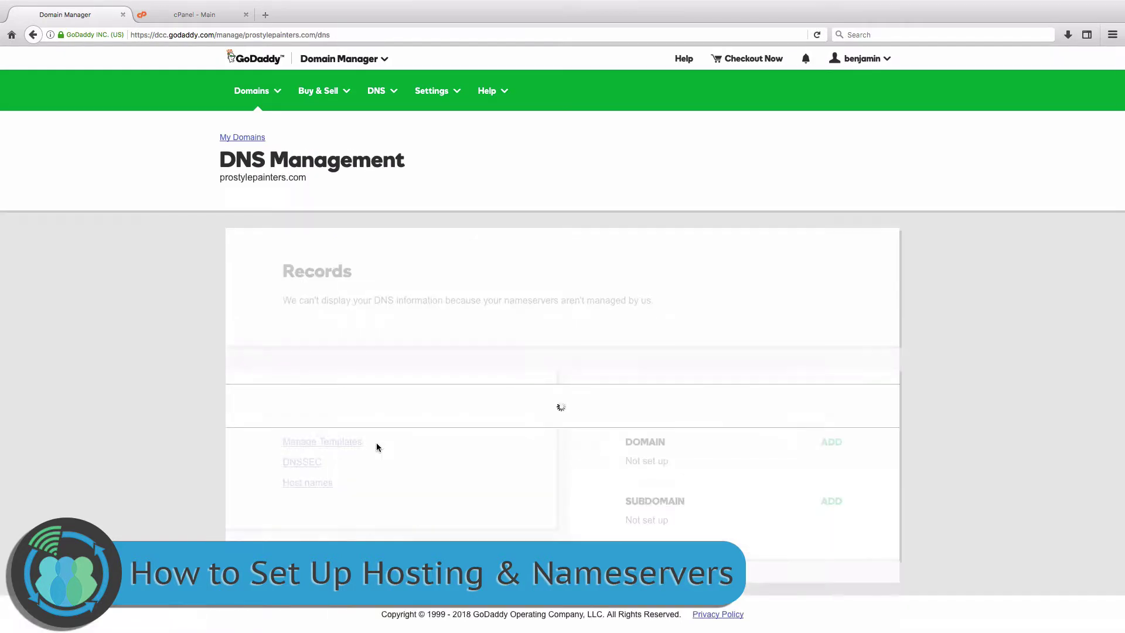
Step: Change the domain's nameserver type from Custom to Default
scroll(576, 429, down, 1)
scroll(576, 426, up, 1)
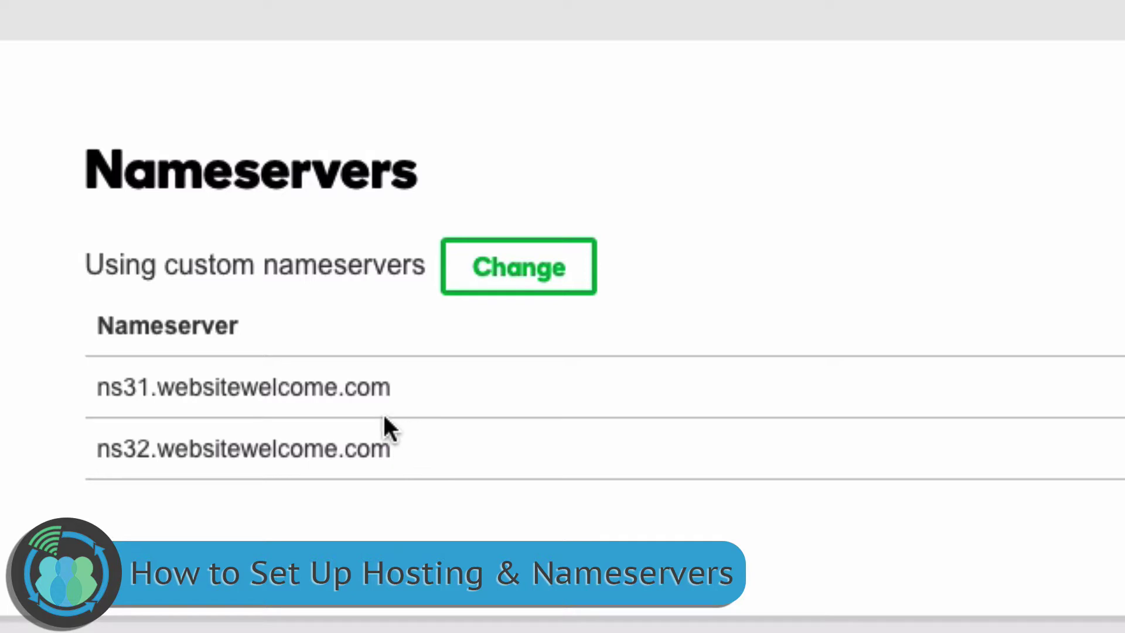
scroll(884, 176, down, 1)
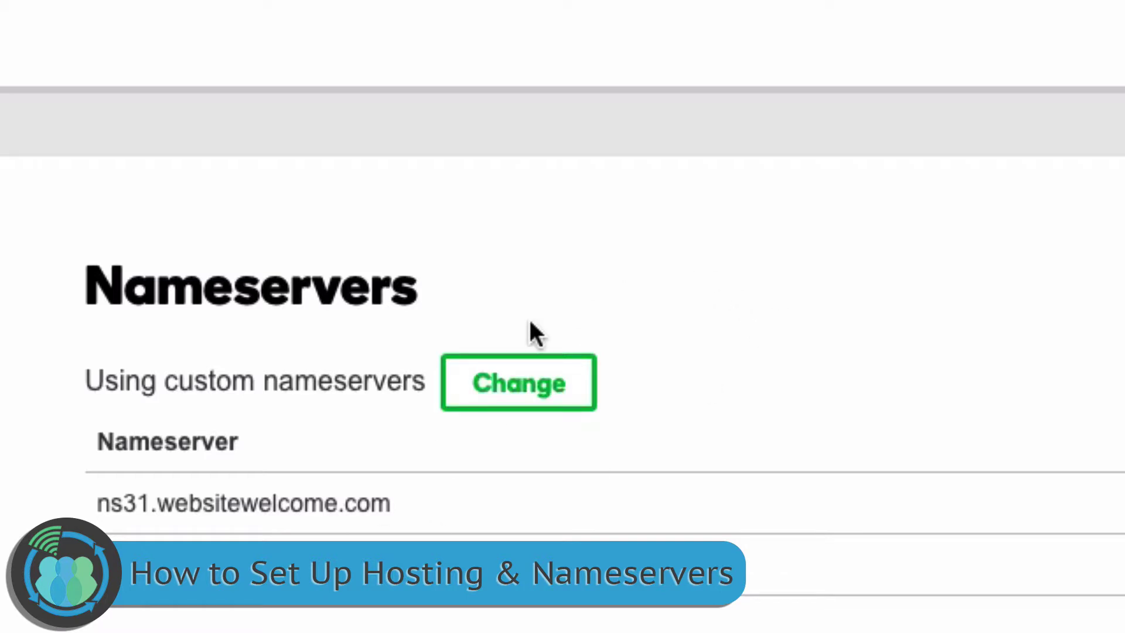
click(491, 391)
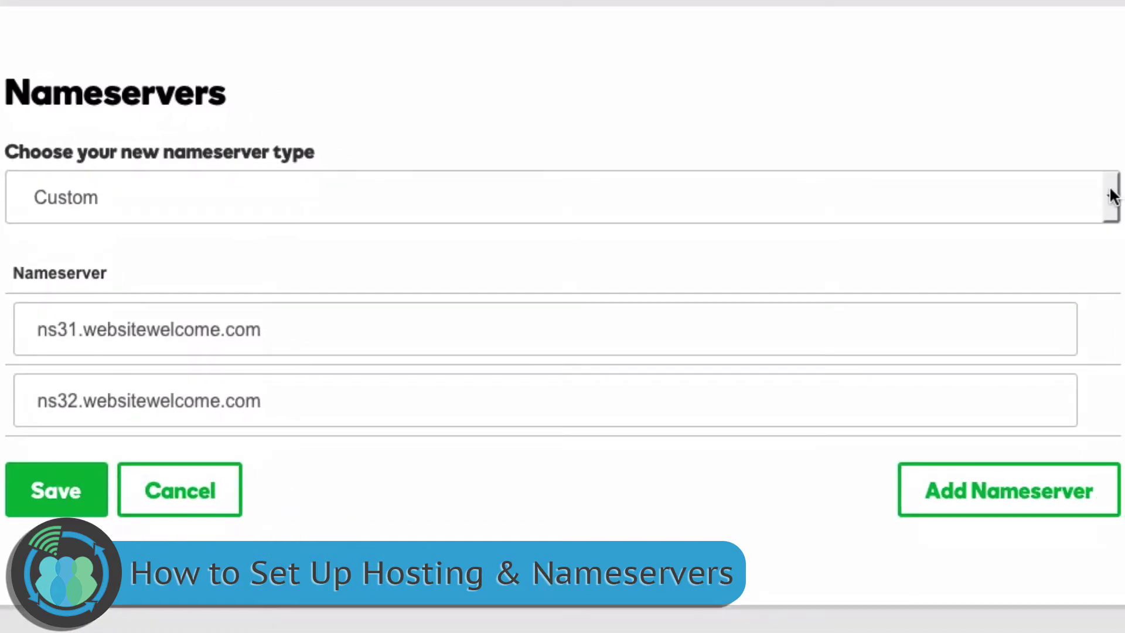
click(1112, 196)
click(222, 241)
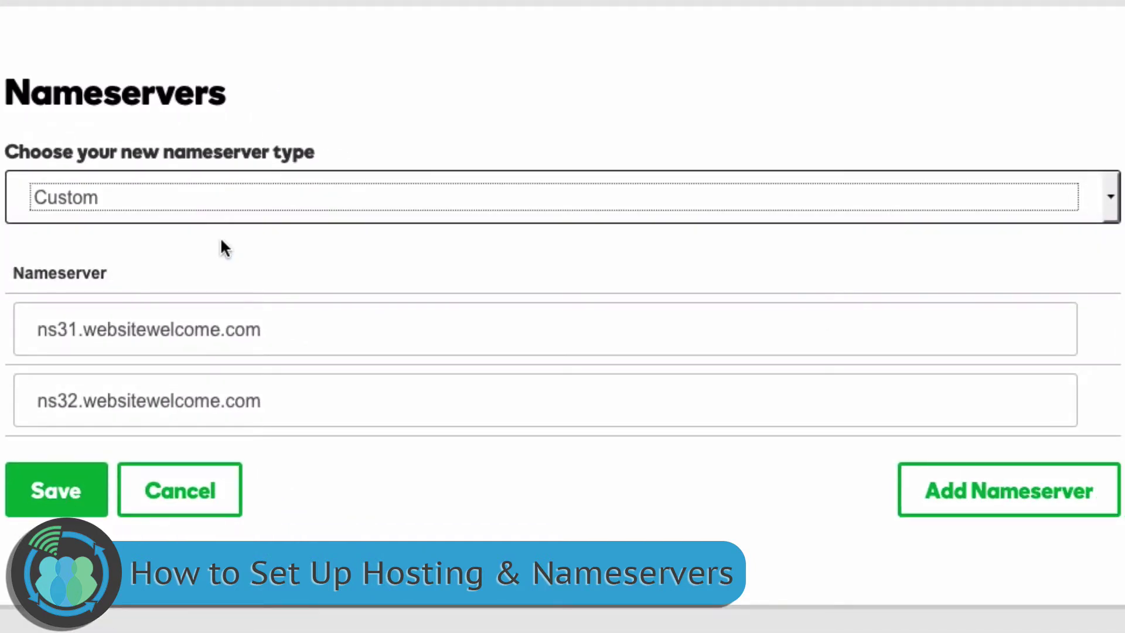
click(44, 282)
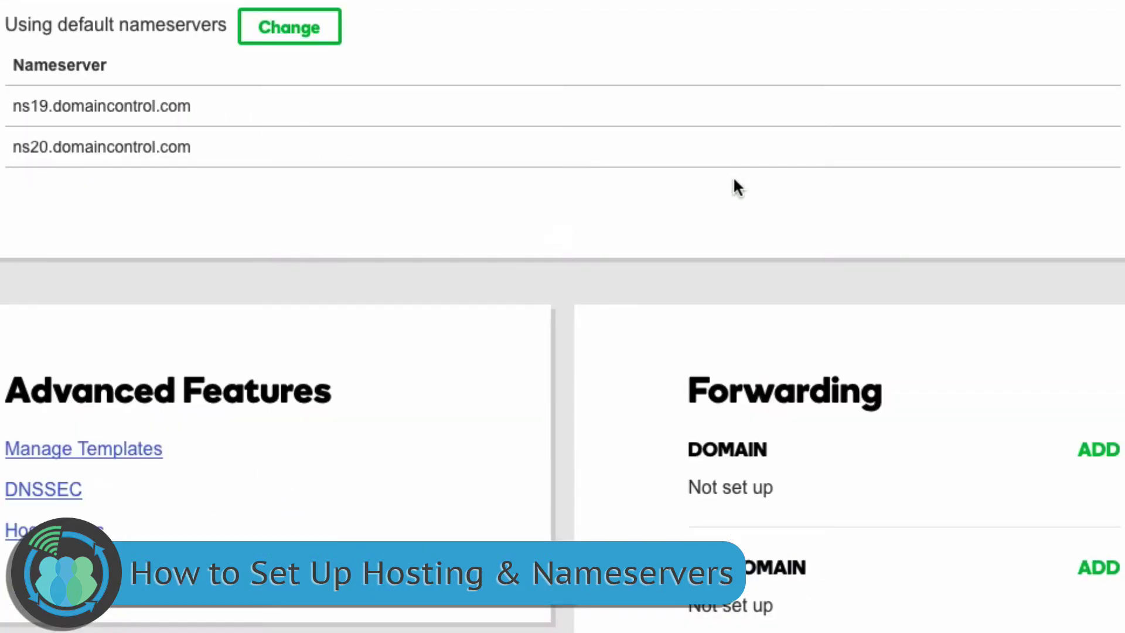
scroll(667, 54, up, 2)
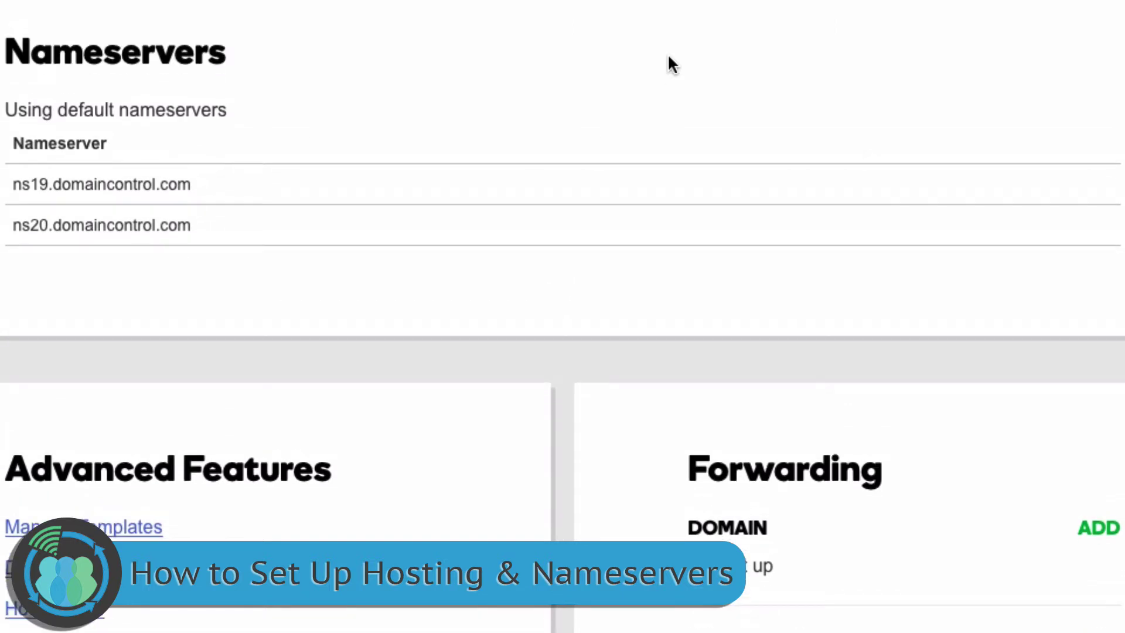
scroll(450, 47, up, 5)
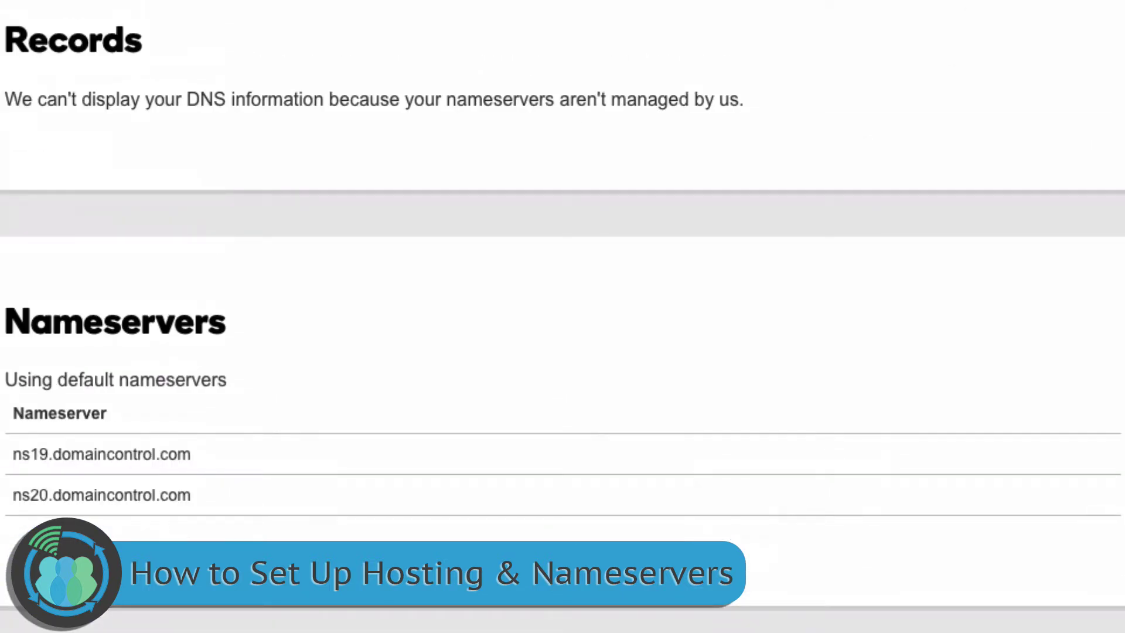
scroll(692, 178, down, 2)
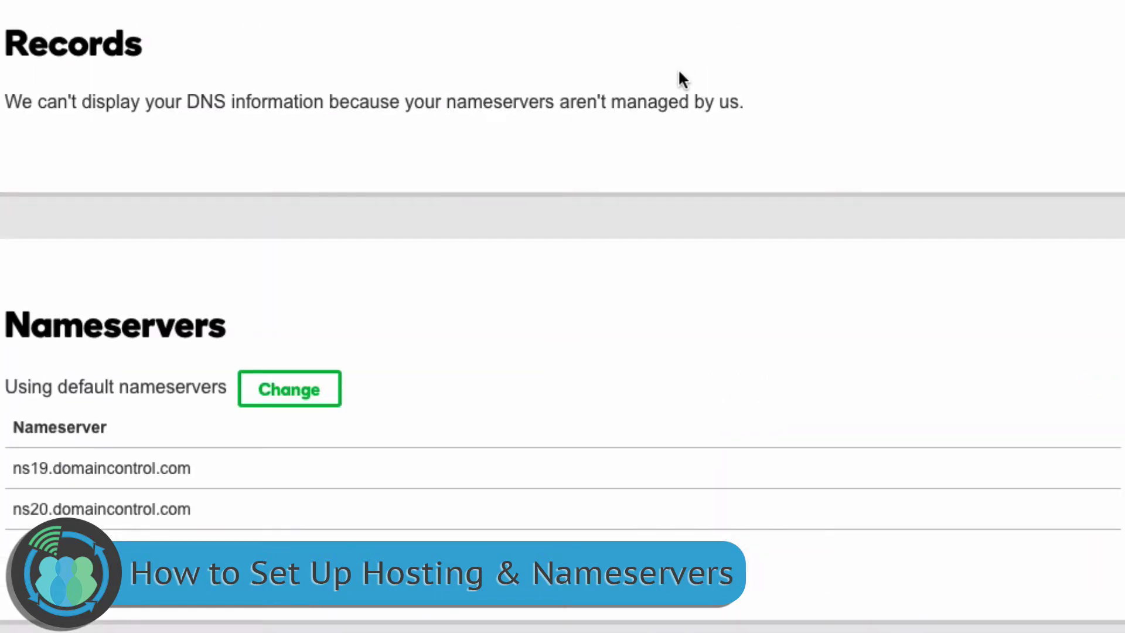
Step: Change the nameserver type to Custom and enter ns6171.hostgator.com as the first nameserver
scroll(680, 78, down, 3)
click(292, 199)
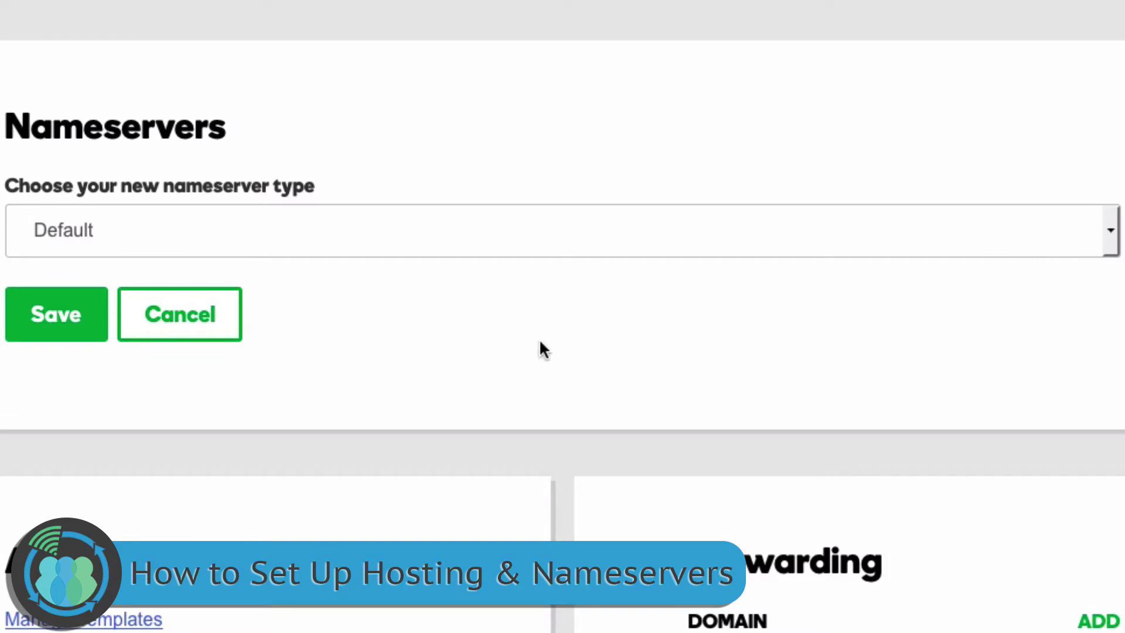
click(681, 246)
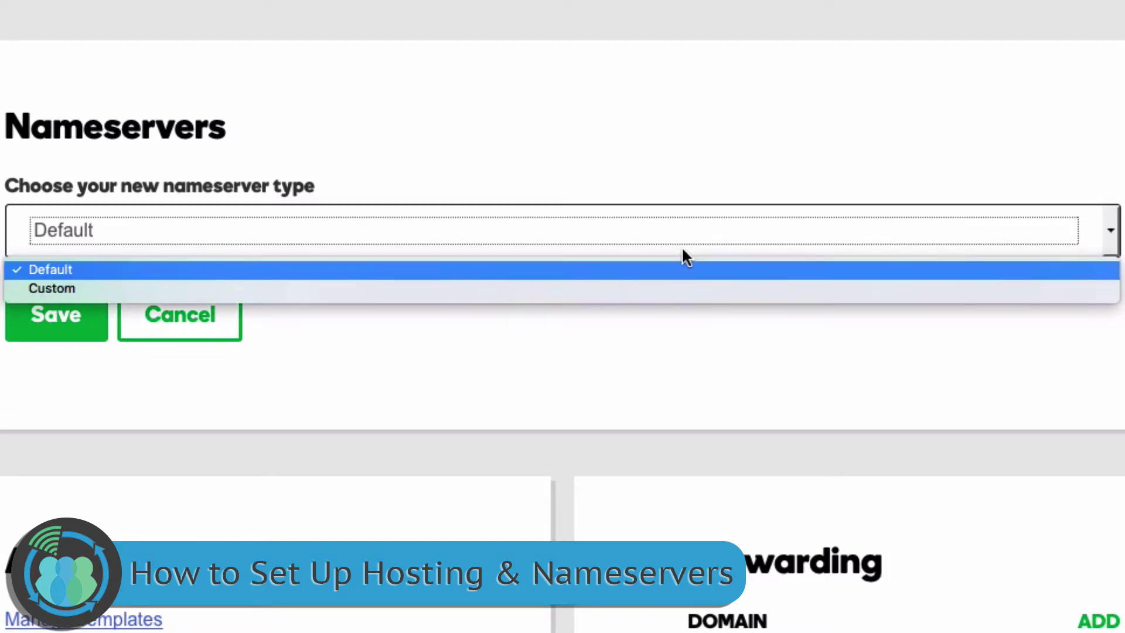
click(82, 288)
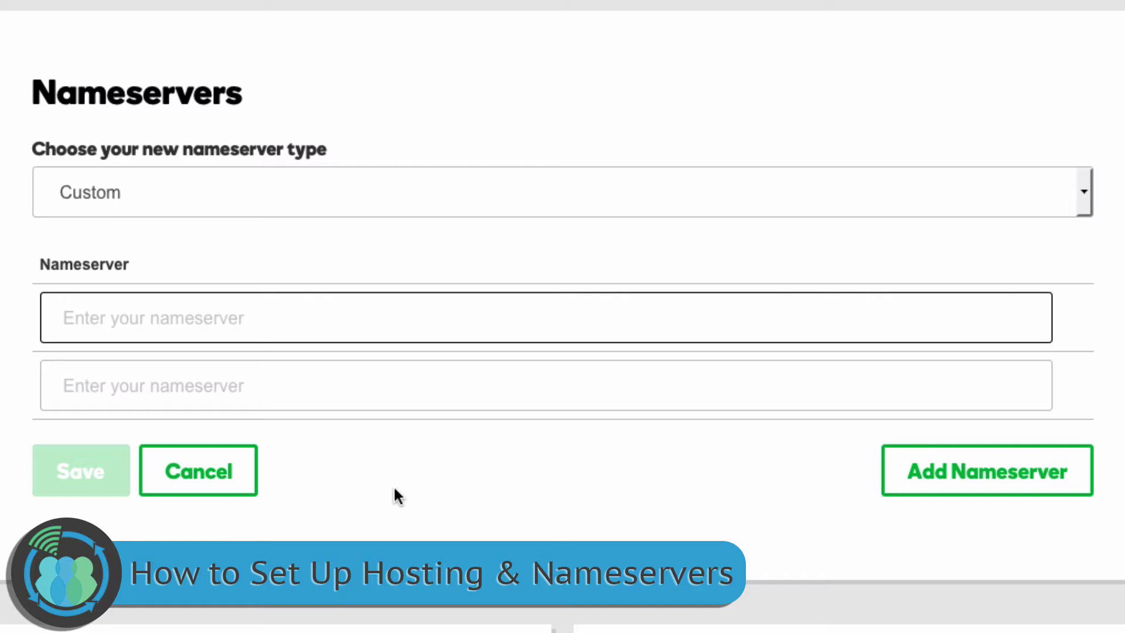
text(ns6171.hostgator.com)
Step: Enter ns6172.hostgator.com as the second nameserver and save the nameserver changes
click(355, 392)
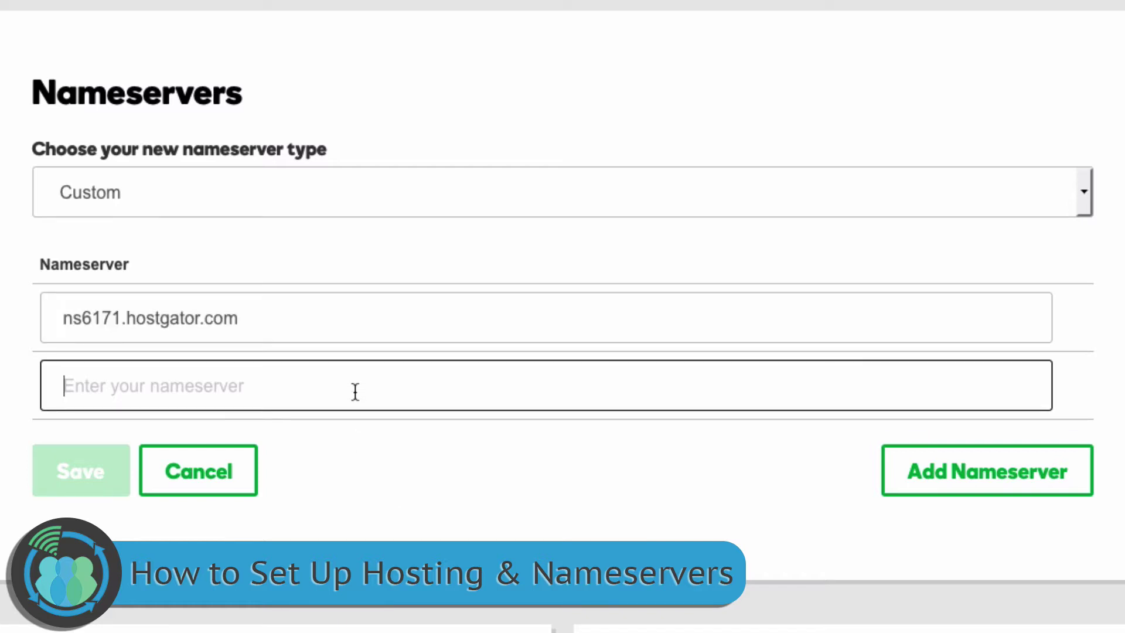
text(ns6171.hostgator.com)
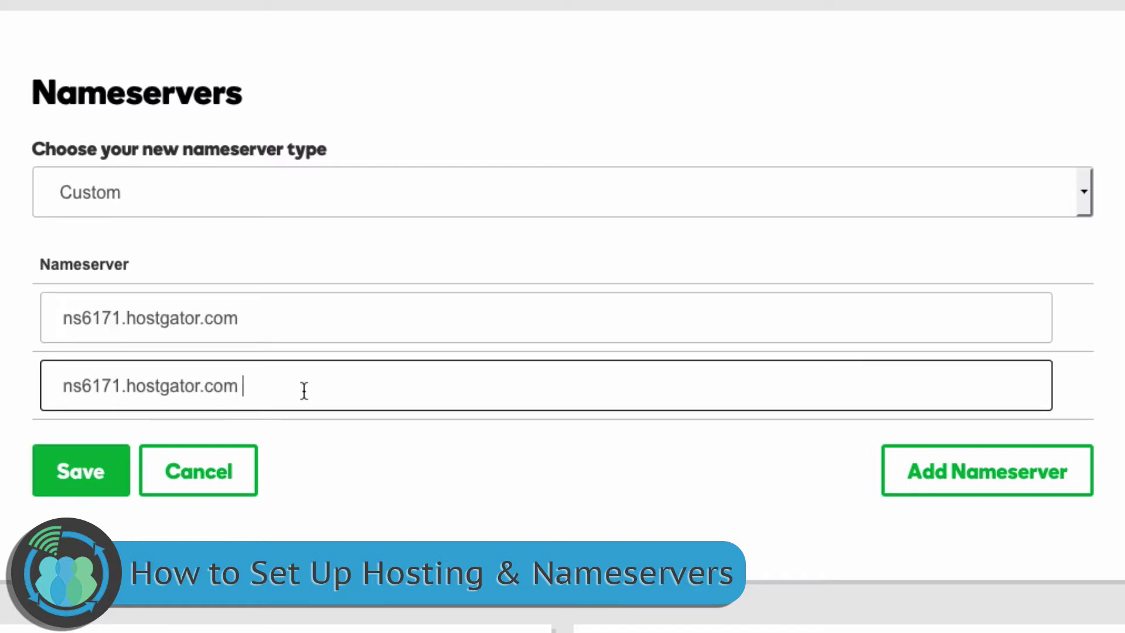
click(121, 387)
key(BackSpace)
text(2)
click(76, 482)
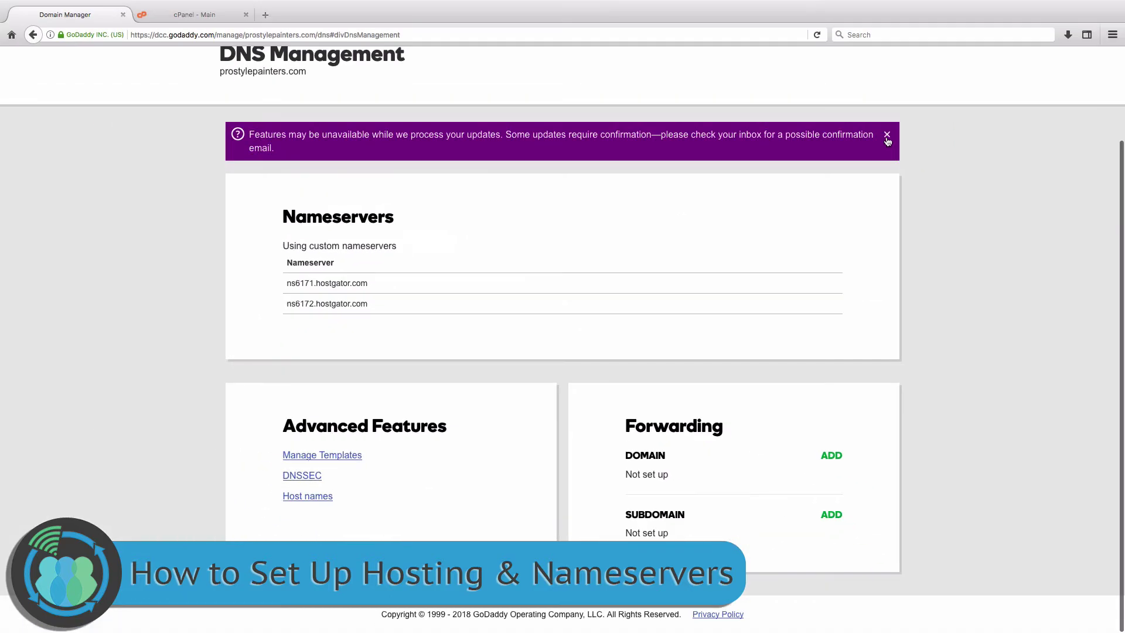
Step: Dismiss the DNS update notice and load prostylepainters.com in a new browser tab to check the site
click(887, 141)
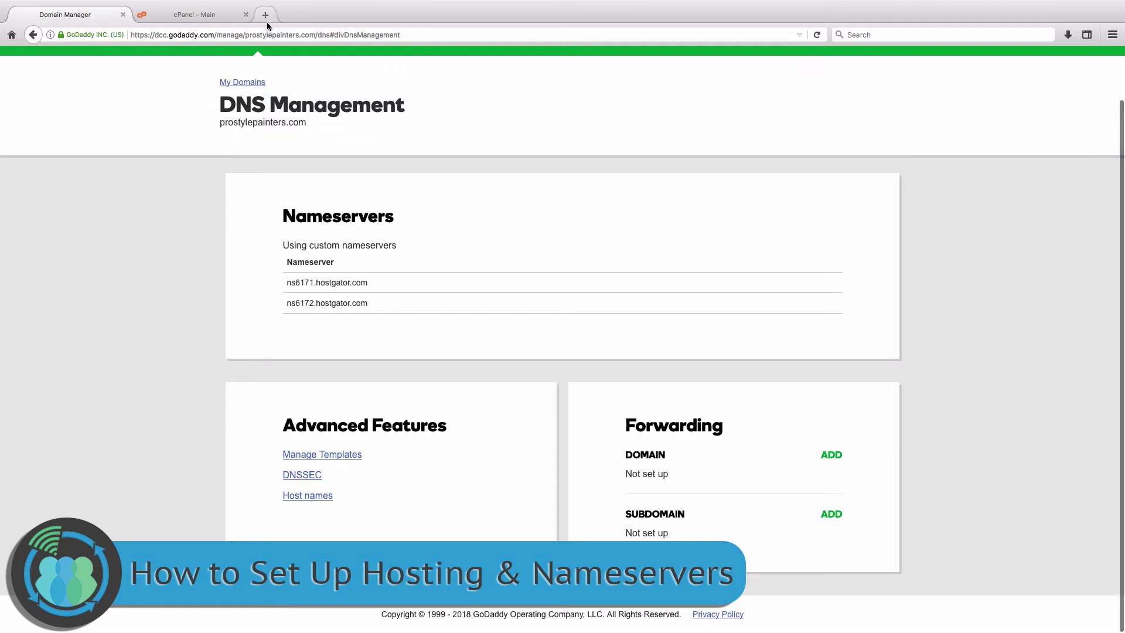
drag(245, 34, 316, 32)
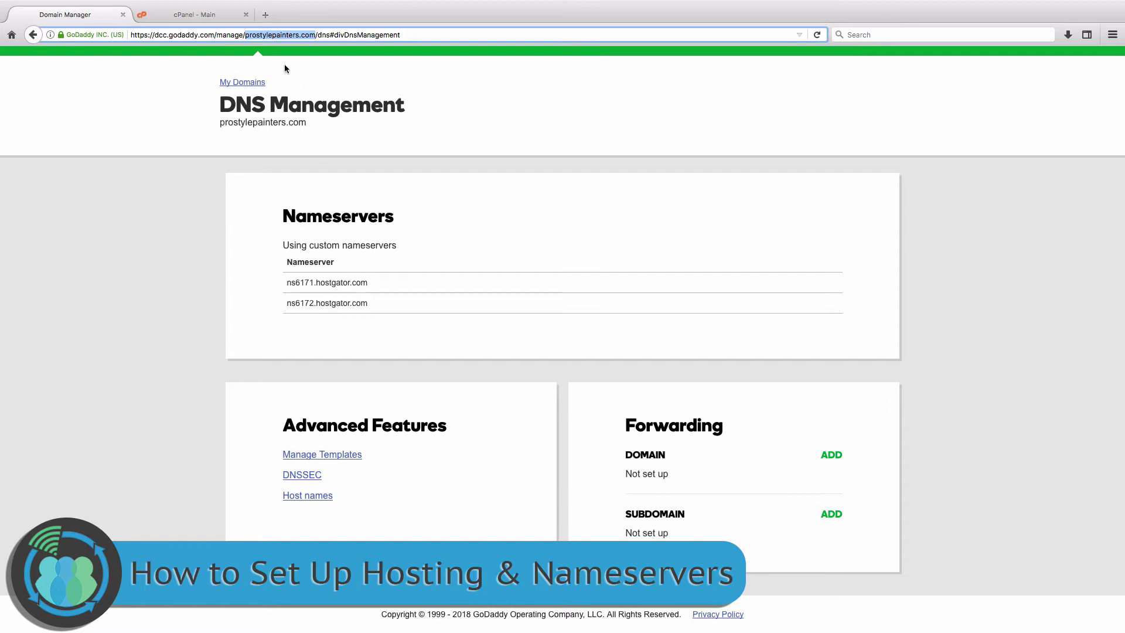
click(265, 14)
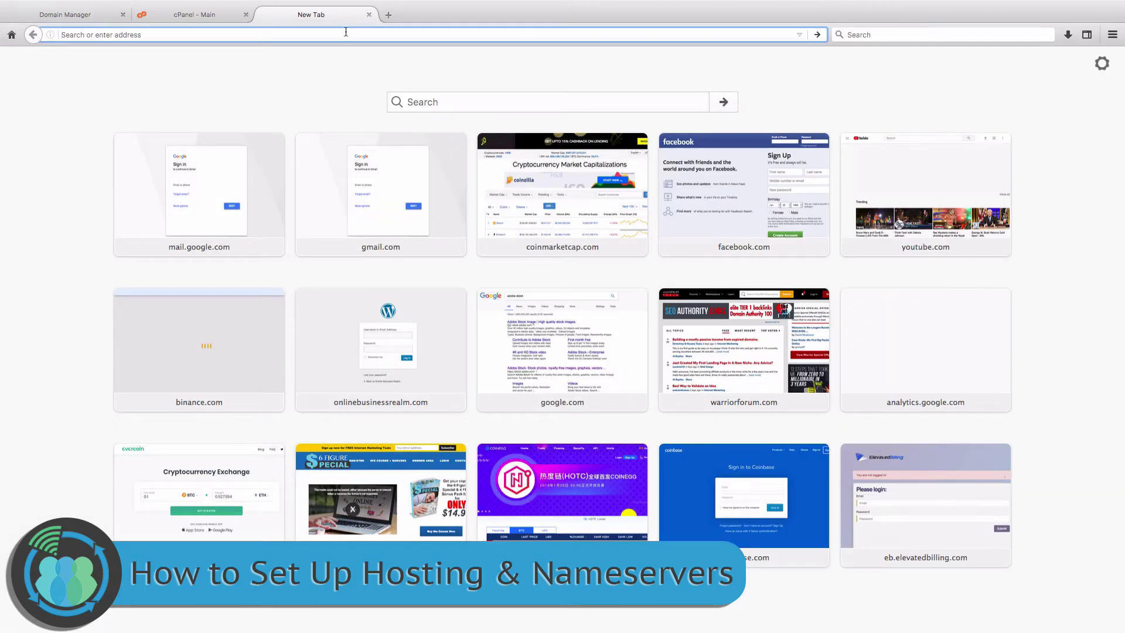
text(prostylepainters.com)
key(Return)
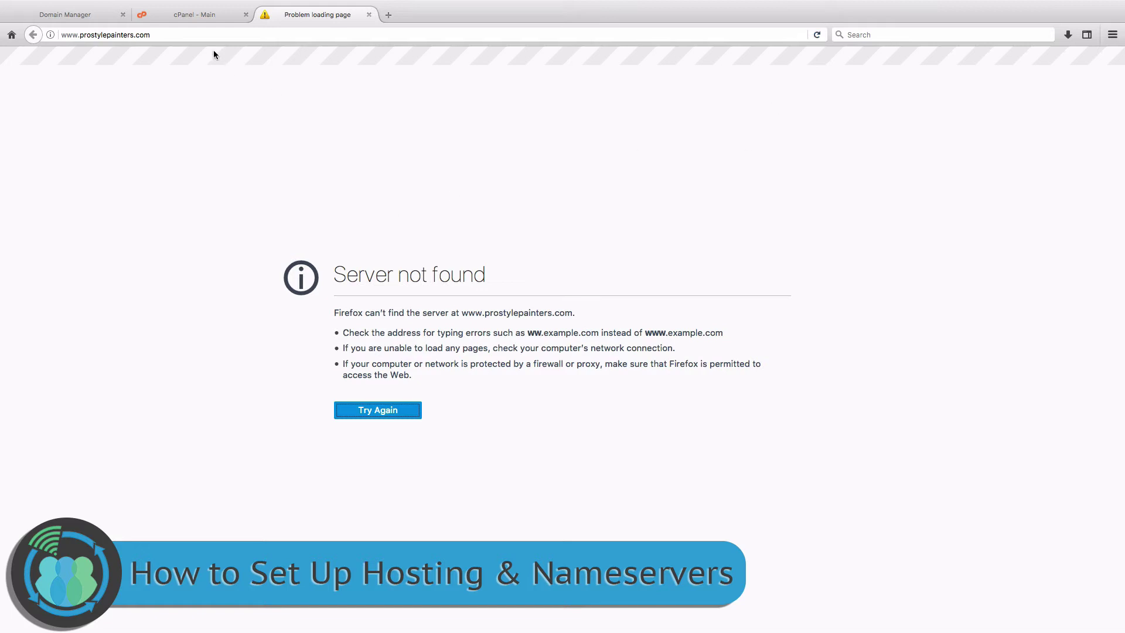
Step: Return to the HostGator cPanel and look through its tool sections from Domains down to Preferences
click(209, 20)
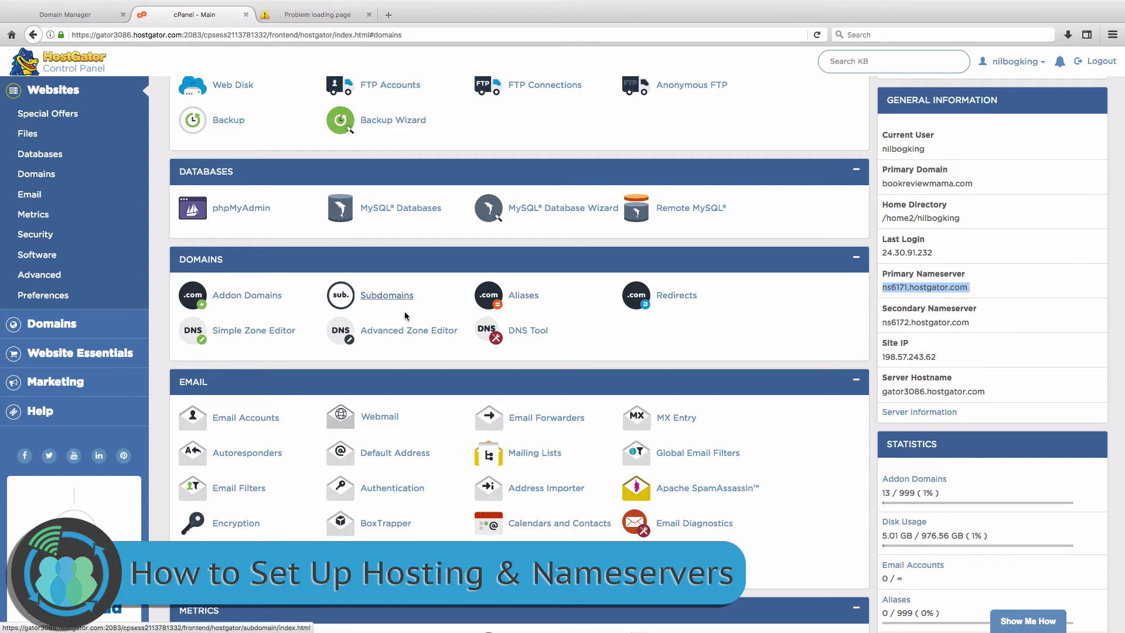
scroll(799, 414, down, 3)
scroll(800, 415, down, 10)
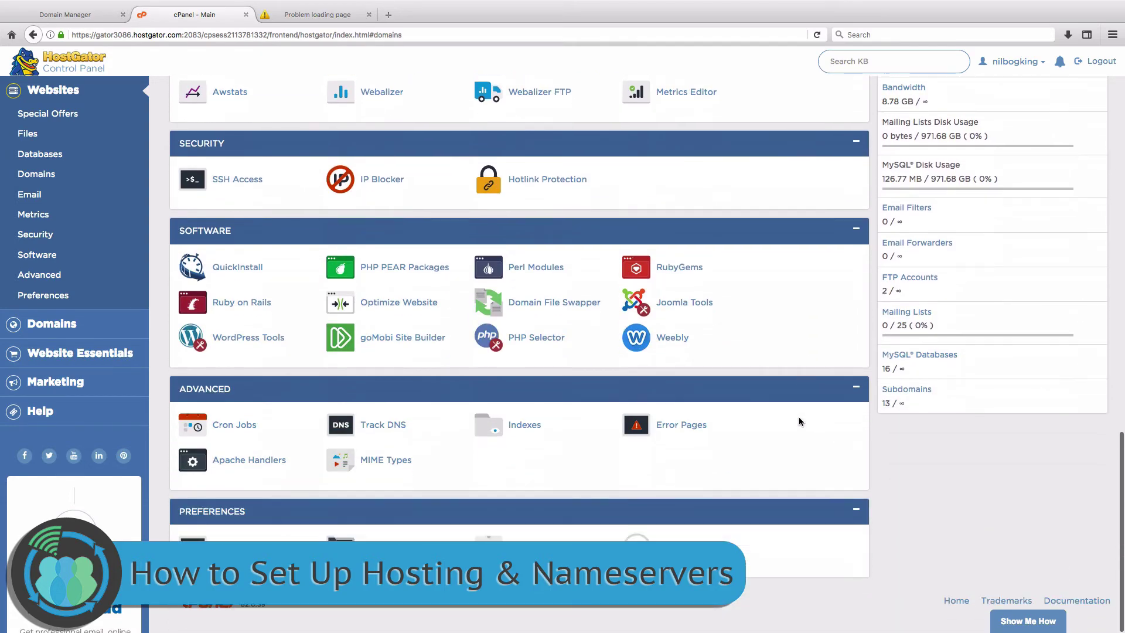
scroll(799, 418, up, 13)
scroll(800, 418, down, 13)
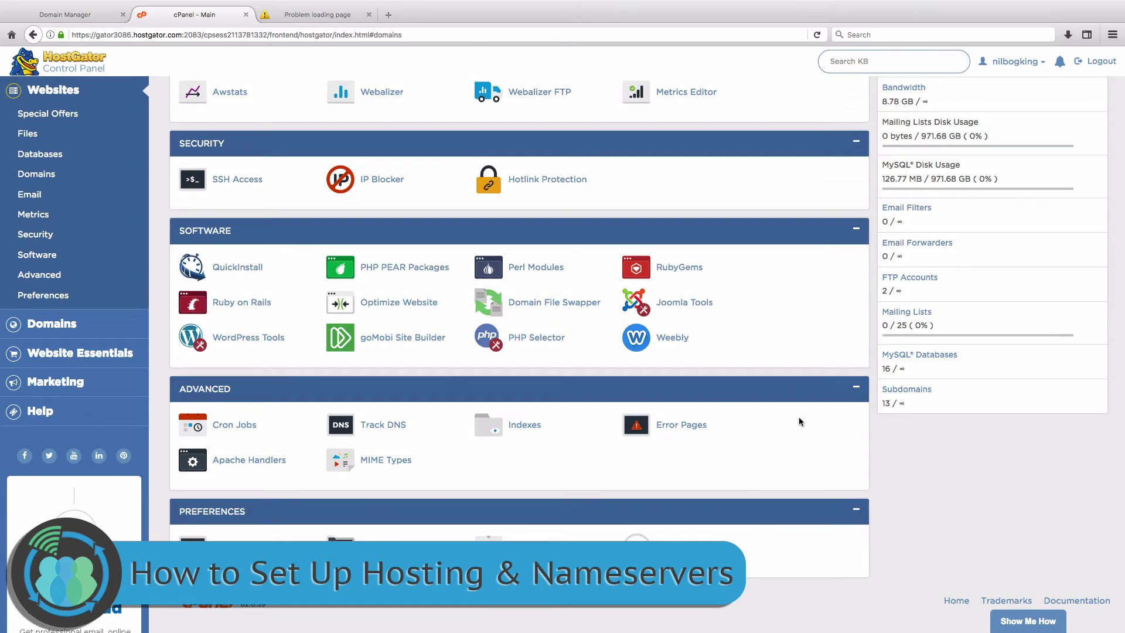
scroll(799, 418, up, 13)
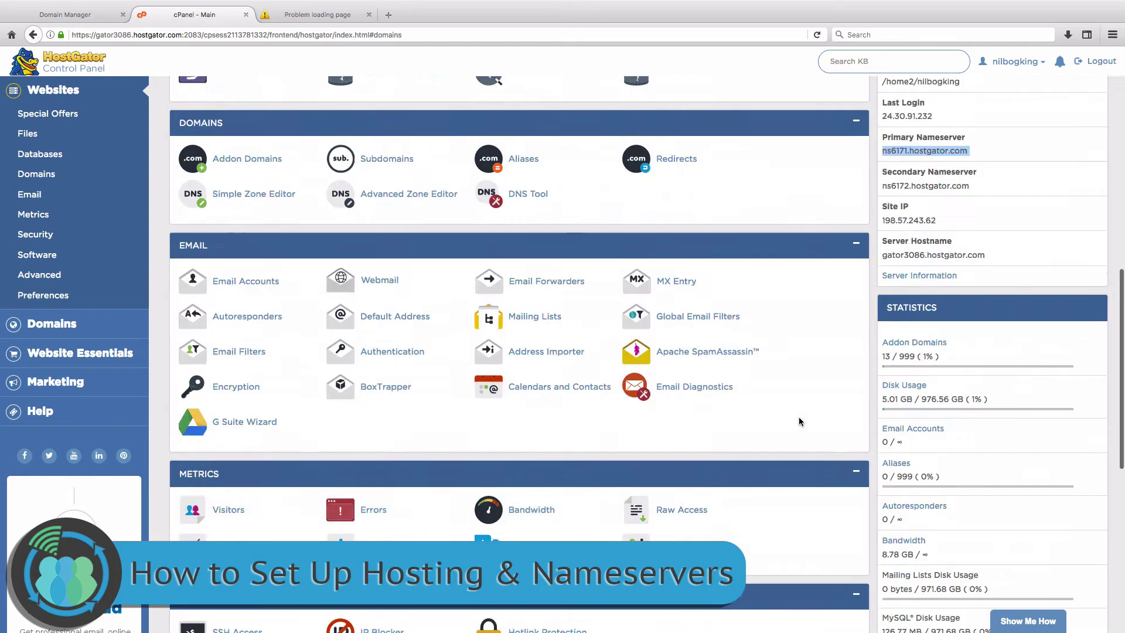